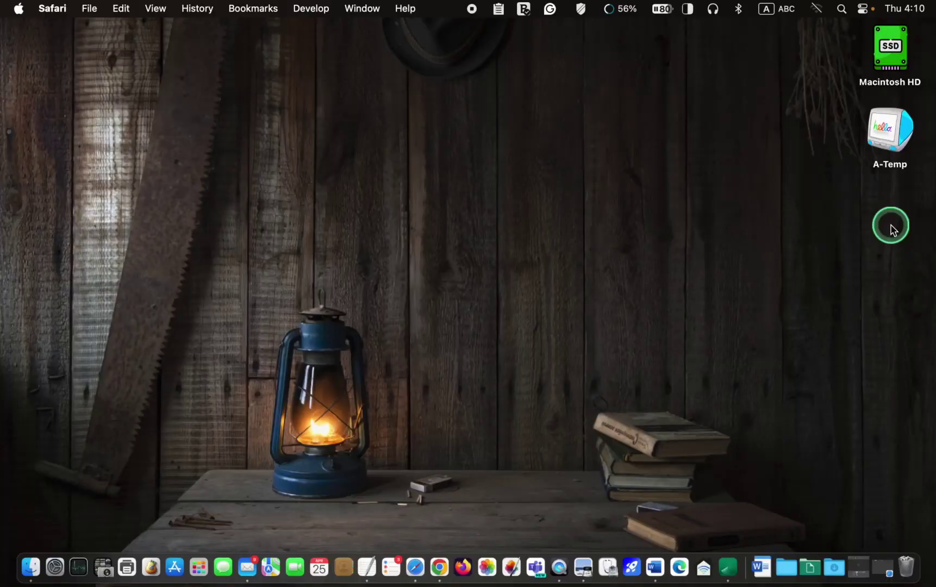
# Launch Safari and show the Reading List of saved articles in the sidebar
pyautogui.click(420, 568)
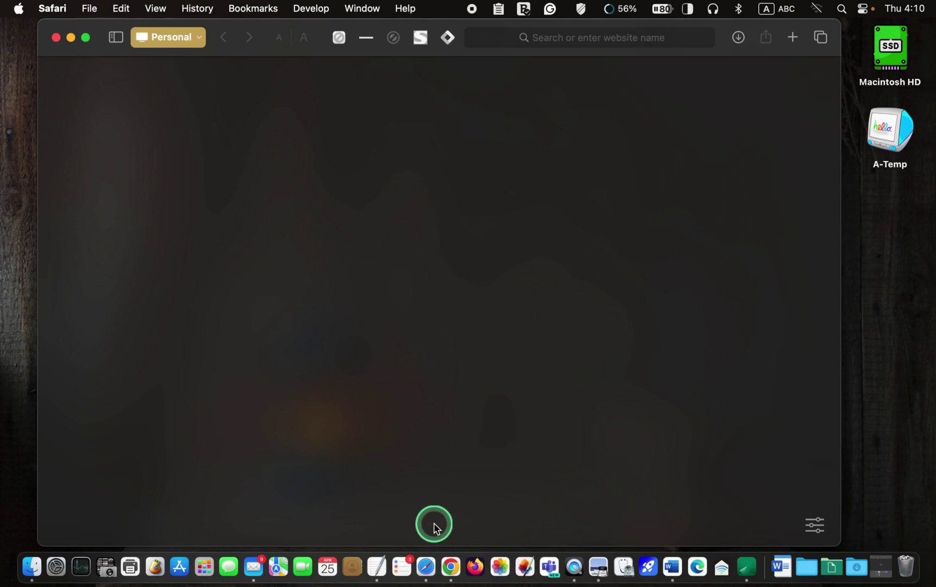
pyautogui.click(119, 42)
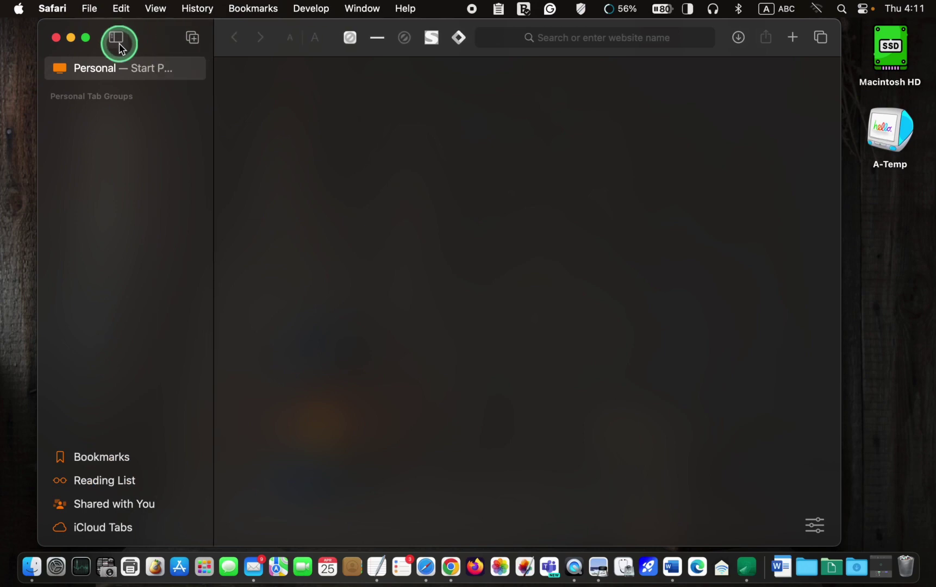
pyautogui.click(106, 484)
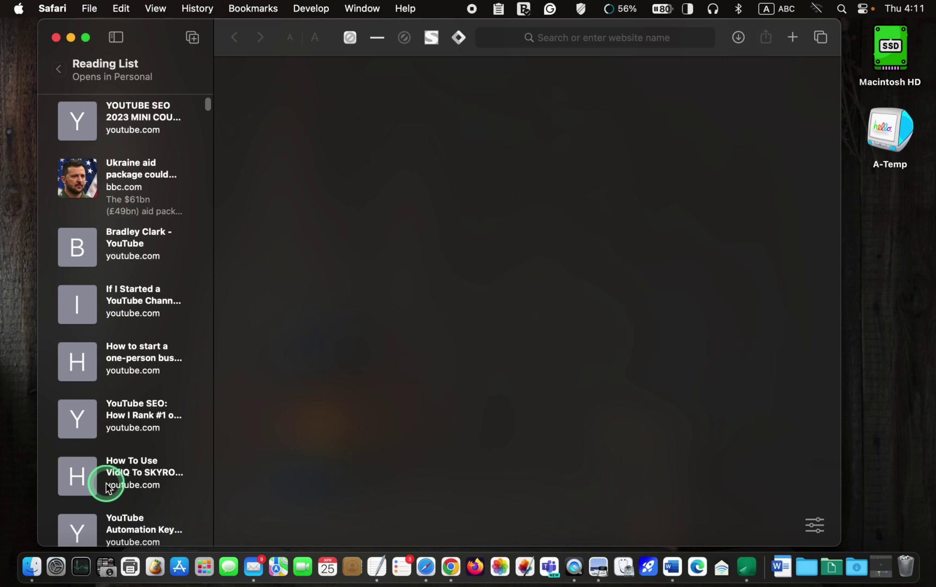
pyautogui.scroll(3, 126, 256)
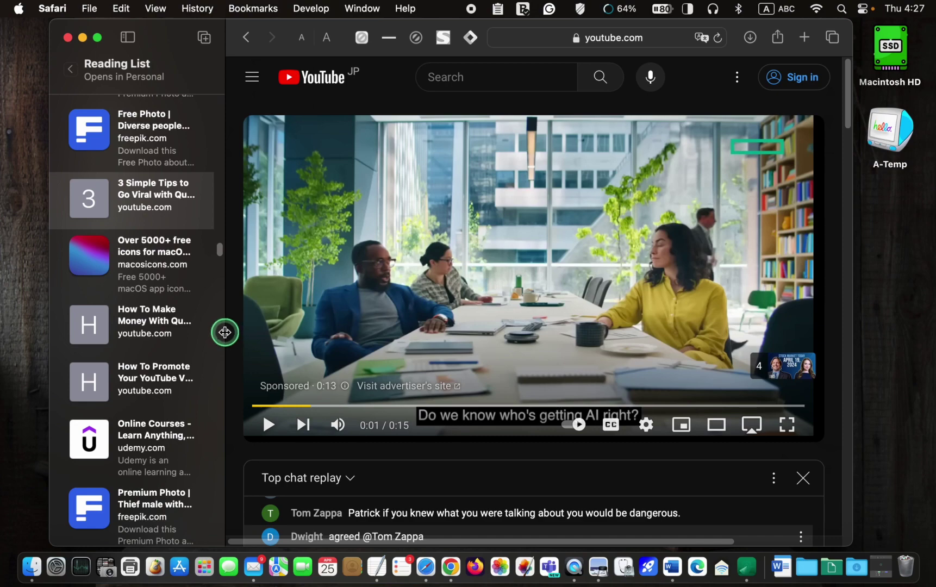
# Widen the Reading List sidebar by dragging its divider, then adjust it slightly
pyautogui.moveTo(225, 332); pyautogui.dragTo(291, 341)
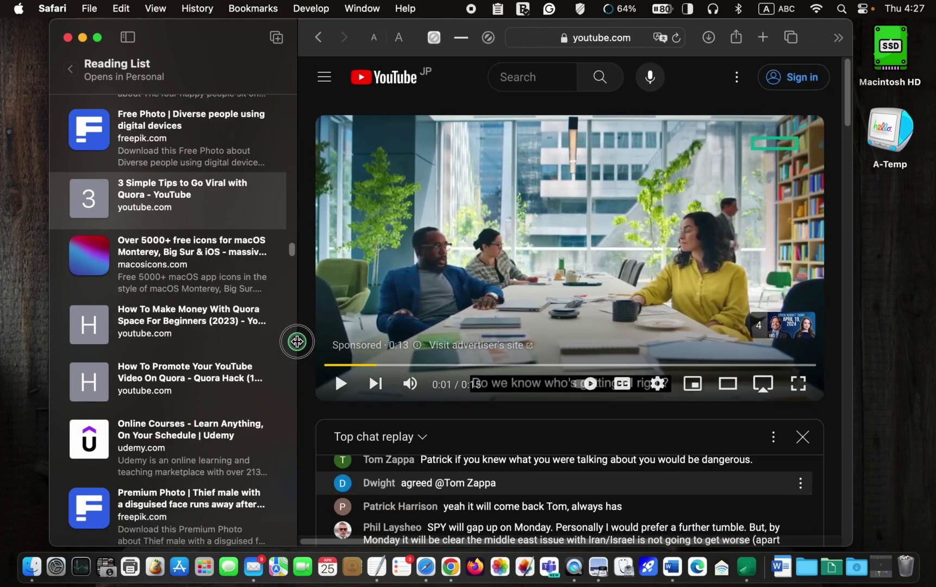
pyautogui.moveTo(290, 340)
pyautogui.mouseDown()
pyautogui.moveTo(272, 344)
pyautogui.moveTo(295, 345)
pyautogui.mouseUp()
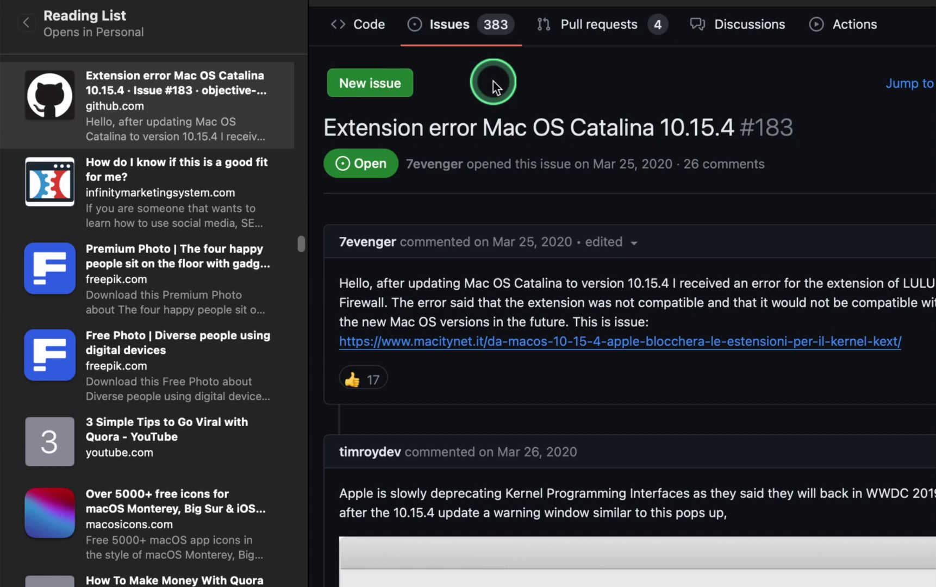
# Remove the GitHub Extension error issue from the Reading List via its context menu
pyautogui.rightClick(264, 115)
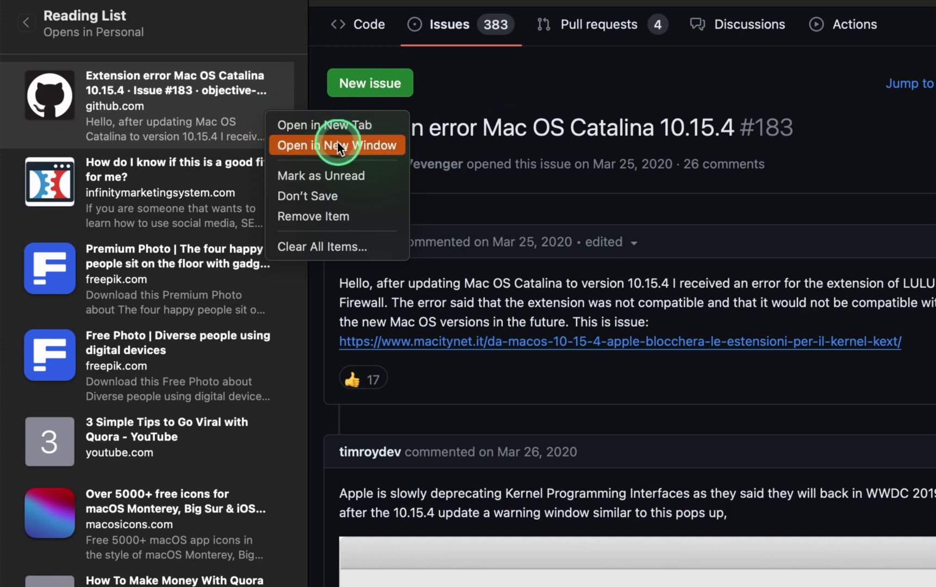
pyautogui.click(373, 215)
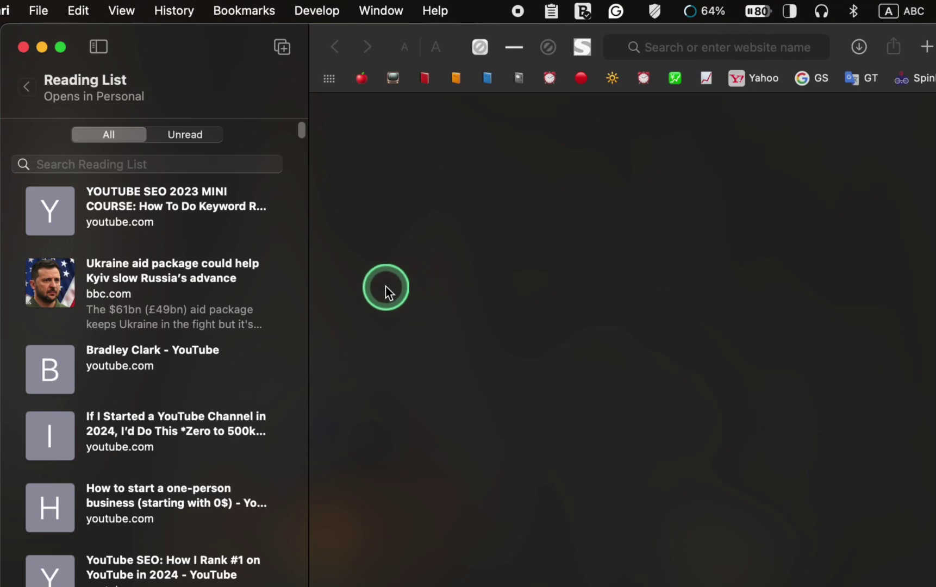
# Mark the Ukraine aid article as unread and show only unread Reading List items
pyautogui.rightClick(250, 268)
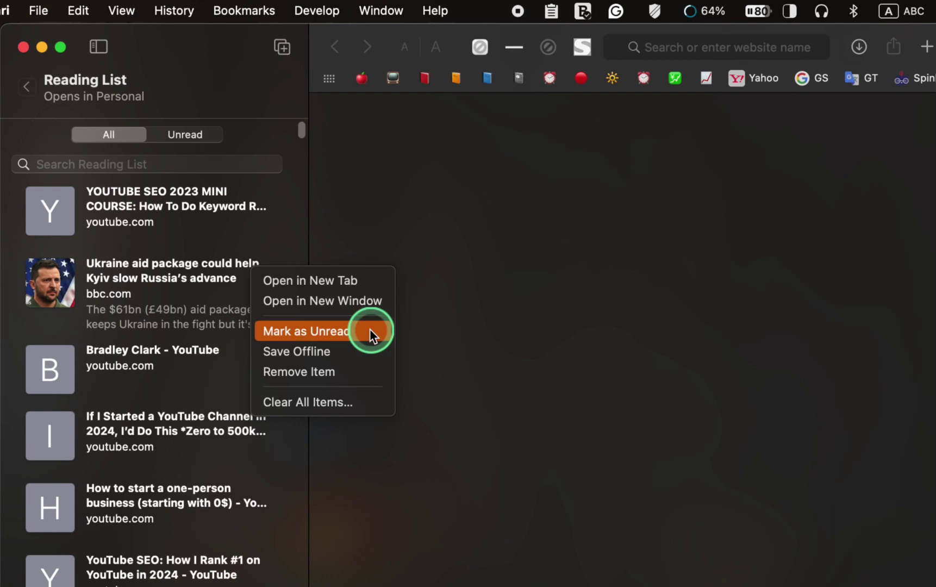
pyautogui.click(369, 329)
pyautogui.click(199, 135)
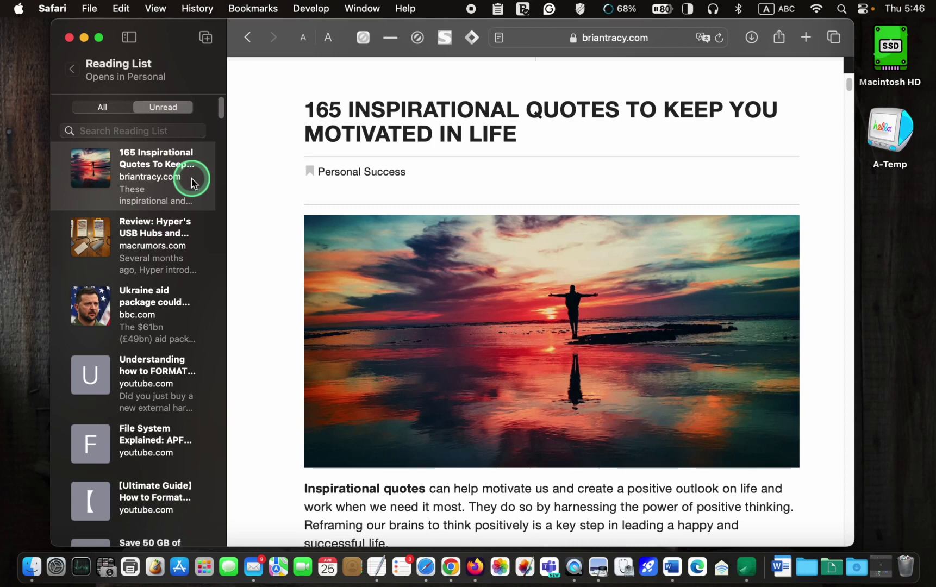
# Show the 165 Inspirational Quotes article in Safari's reader layout
pyautogui.rightClick(192, 182)
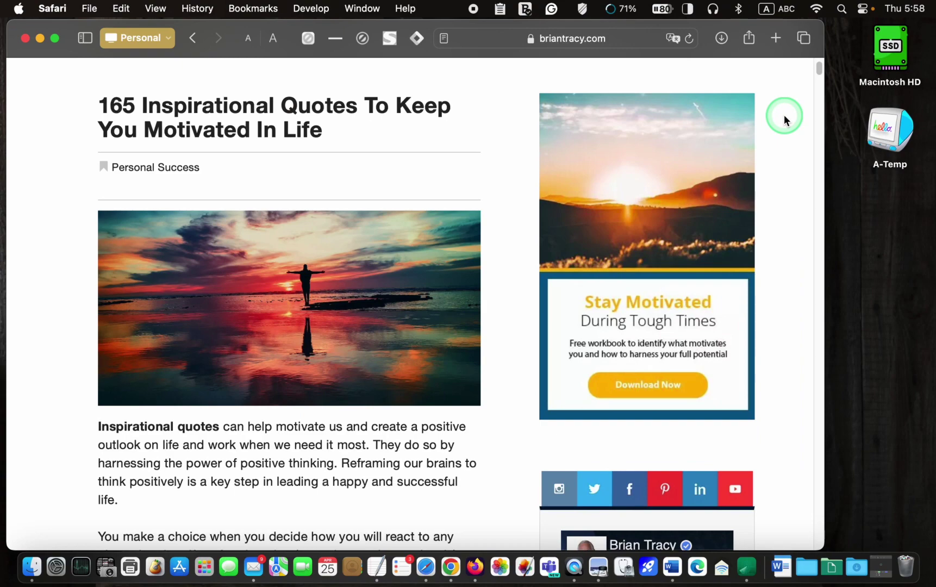
pyautogui.click(446, 39)
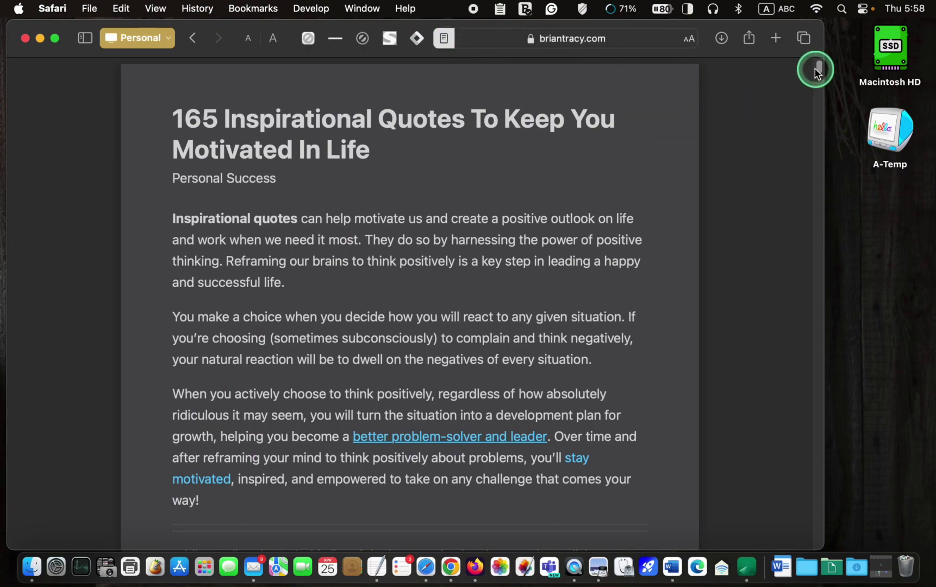
pyautogui.moveTo(820, 72)
pyautogui.mouseDown()
pyautogui.moveTo(814, 164)
pyautogui.moveTo(816, 59)
pyautogui.mouseUp()
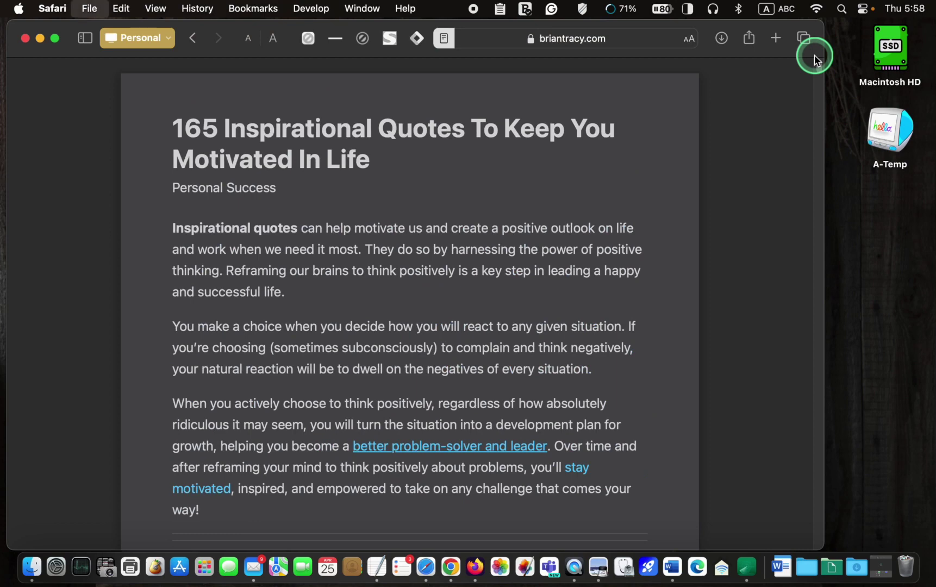
# Print the quotes article to a PDF saved on the Desktop and open the file in Preview
pyautogui.press('super+p')
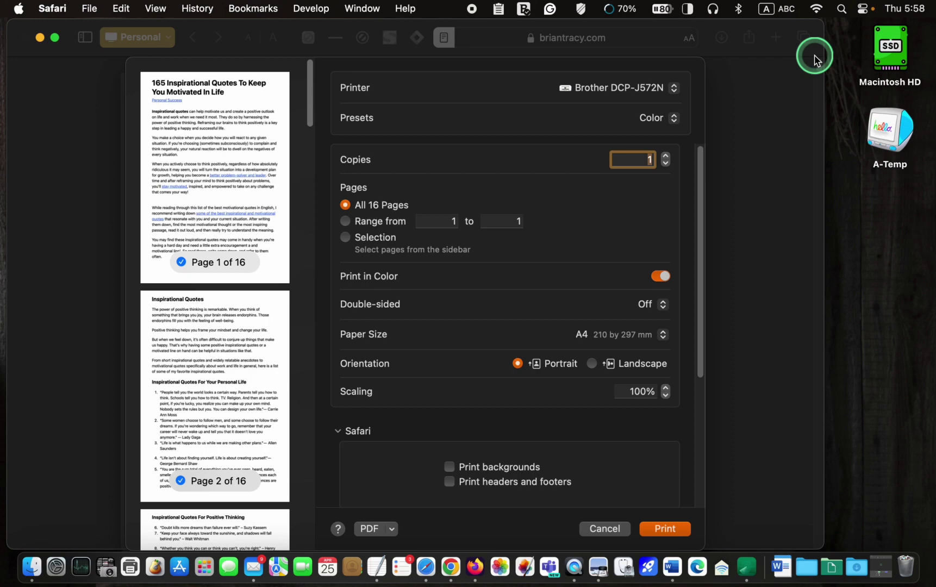
pyautogui.click(392, 528)
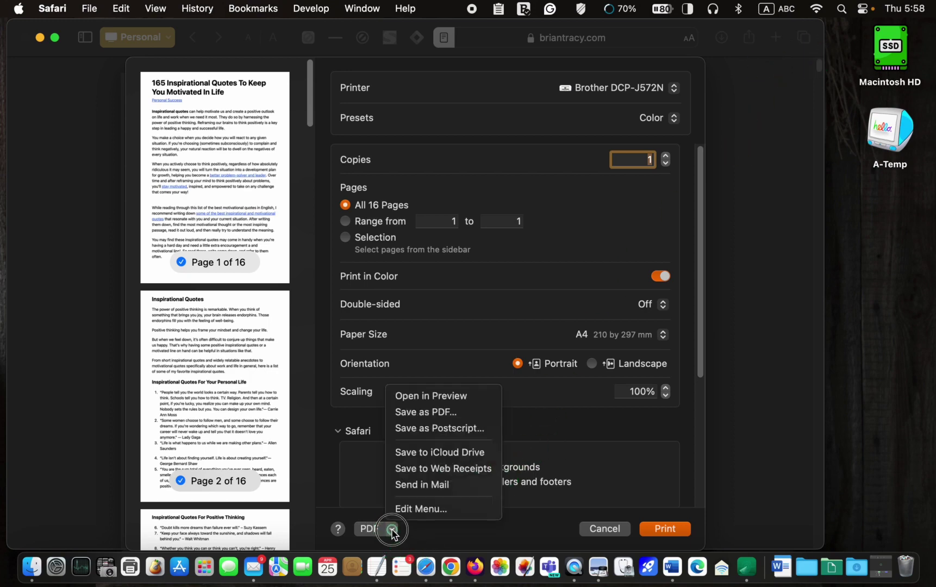
pyautogui.click(415, 414)
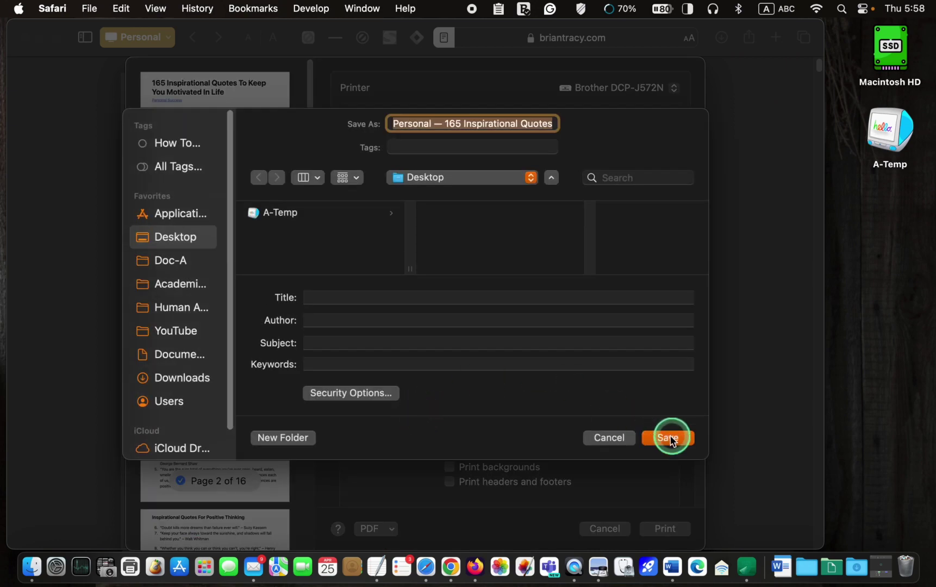
pyautogui.click(671, 437)
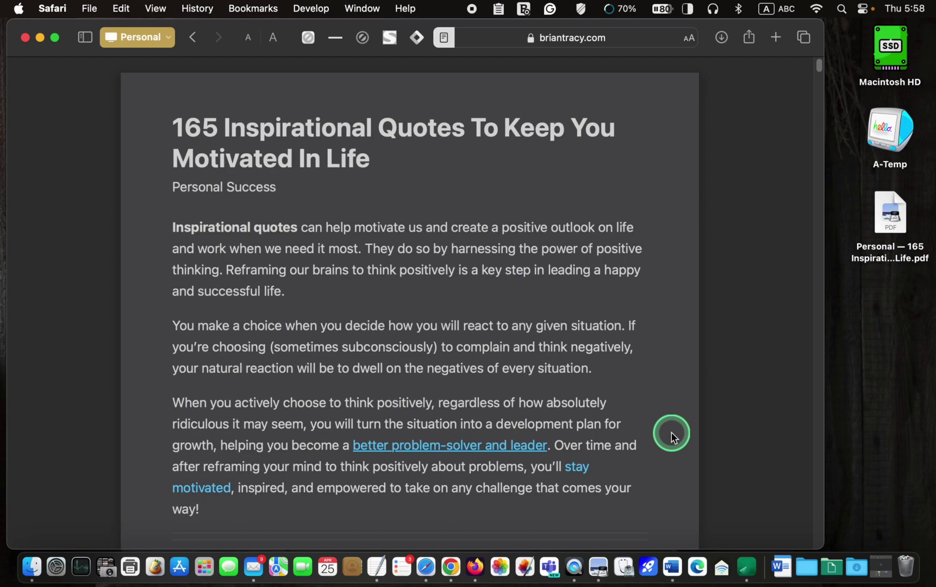
pyautogui.doubleClick(889, 207)
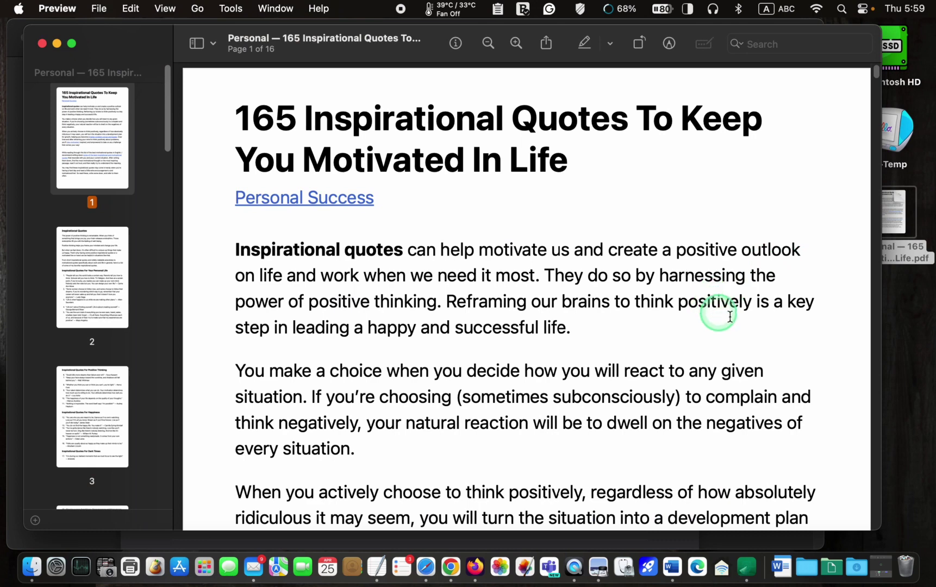
pyautogui.scroll(-2, 820, 351)
pyautogui.scroll(-1, 820, 352)
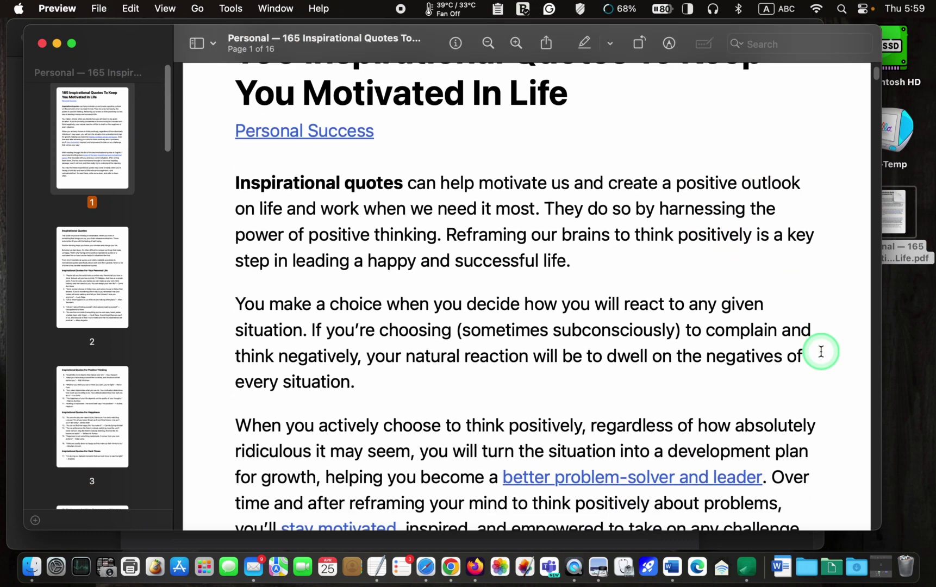
pyautogui.scroll(-3, 820, 353)
pyautogui.scroll(-3, 821, 353)
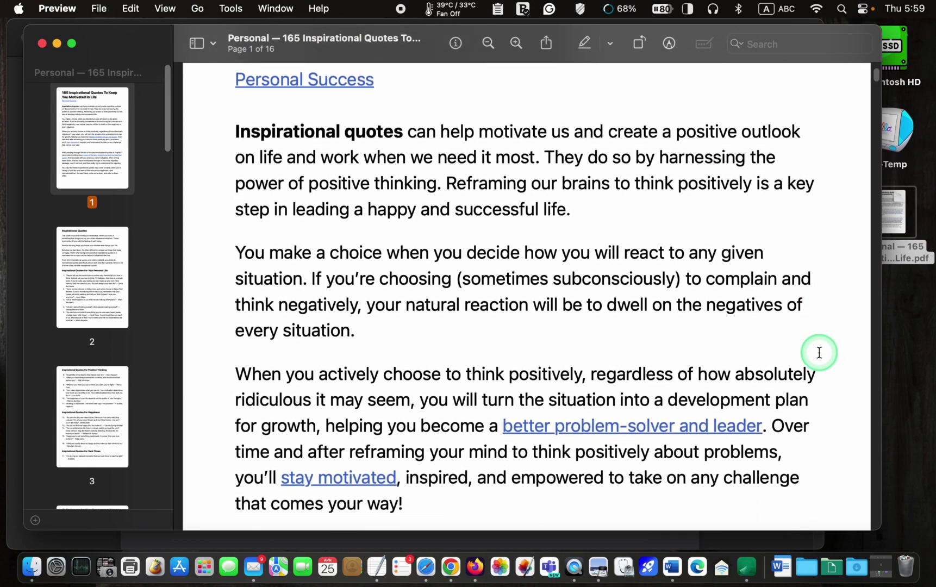
pyautogui.scroll(-2, 820, 353)
pyautogui.scroll(-3, 820, 352)
pyautogui.scroll(-5, 819, 352)
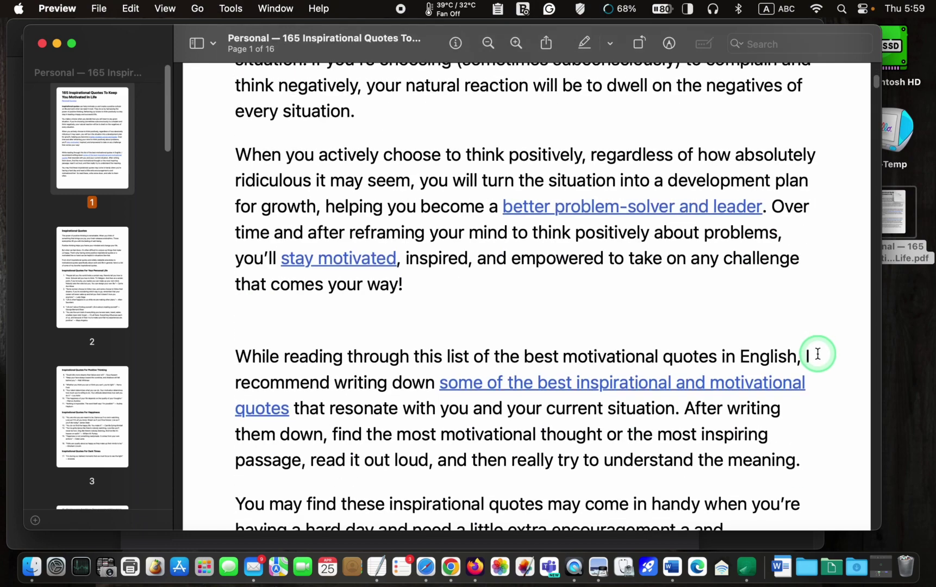
pyautogui.scroll(-3, 818, 355)
pyautogui.scroll(-3, 818, 355)
pyautogui.scroll(-2, 817, 354)
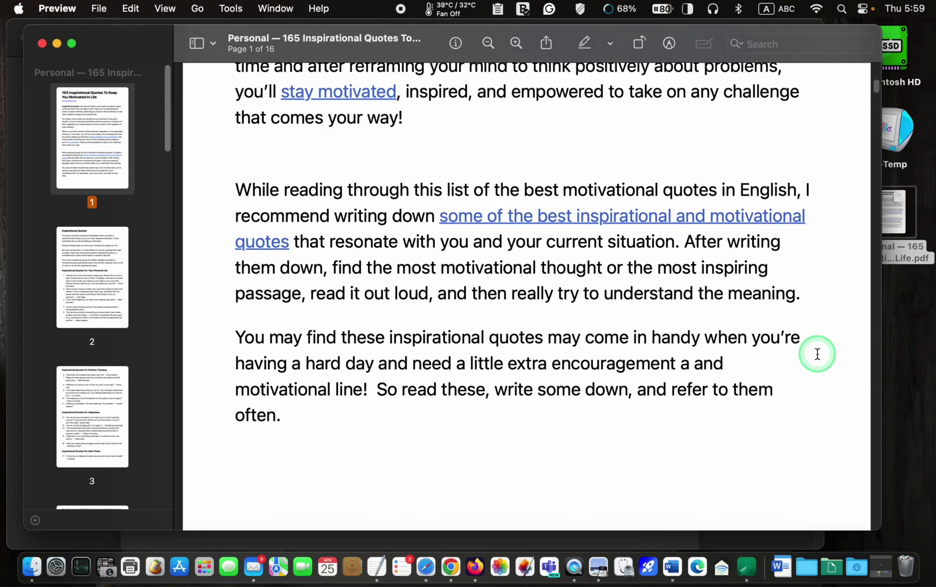
pyautogui.scroll(-2, 817, 354)
pyautogui.scroll(-2, 818, 354)
pyautogui.scroll(-2, 817, 354)
pyautogui.scroll(-2, 817, 355)
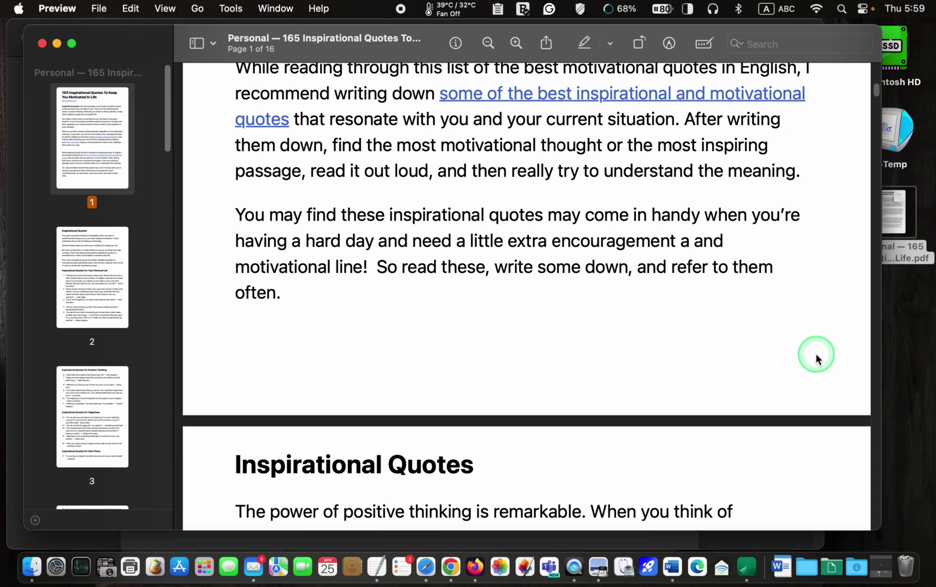
pyautogui.scroll(-2, 818, 355)
pyautogui.scroll(-1, 818, 355)
pyautogui.scroll(-3, 817, 359)
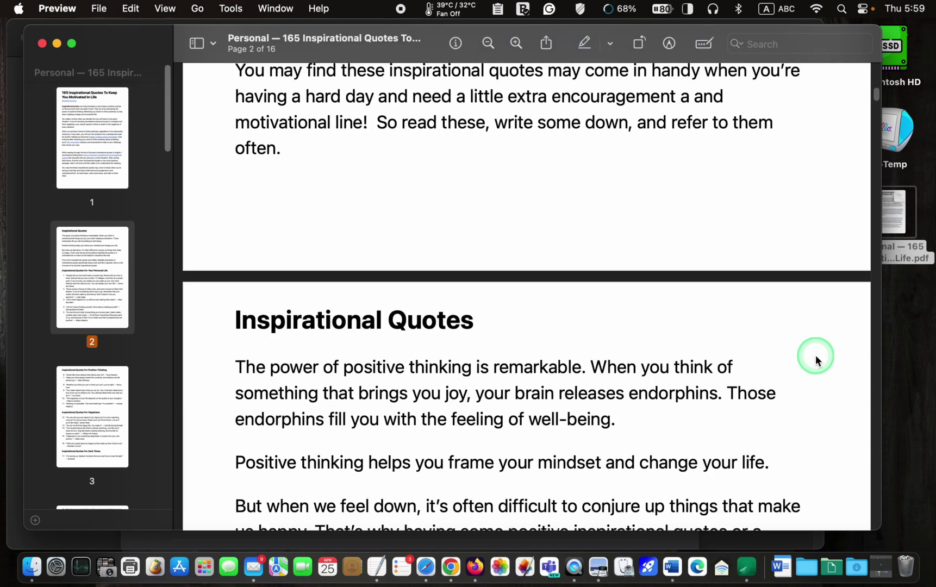
pyautogui.scroll(-1, 817, 359)
pyautogui.scroll(-2, 818, 359)
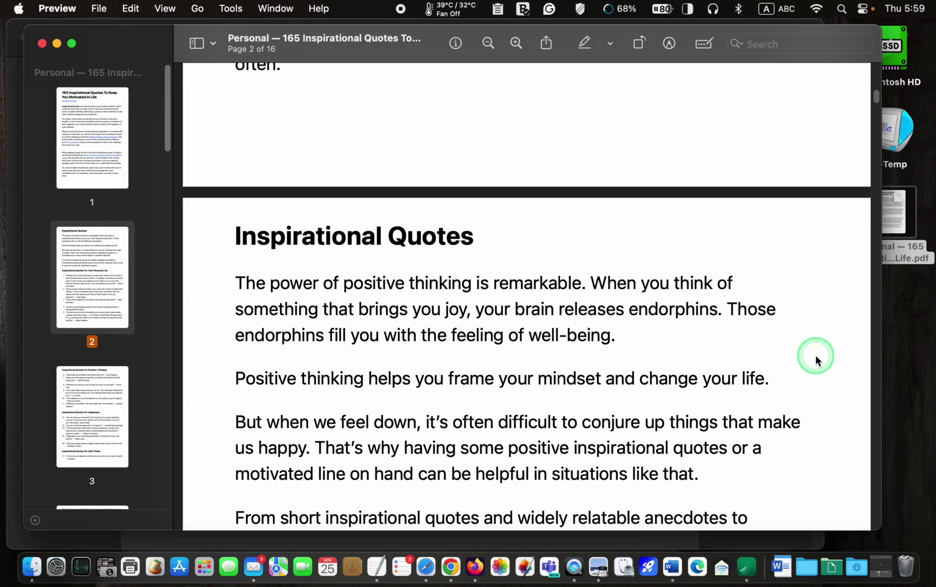
pyautogui.scroll(-3, 817, 359)
pyautogui.scroll(-1, 818, 359)
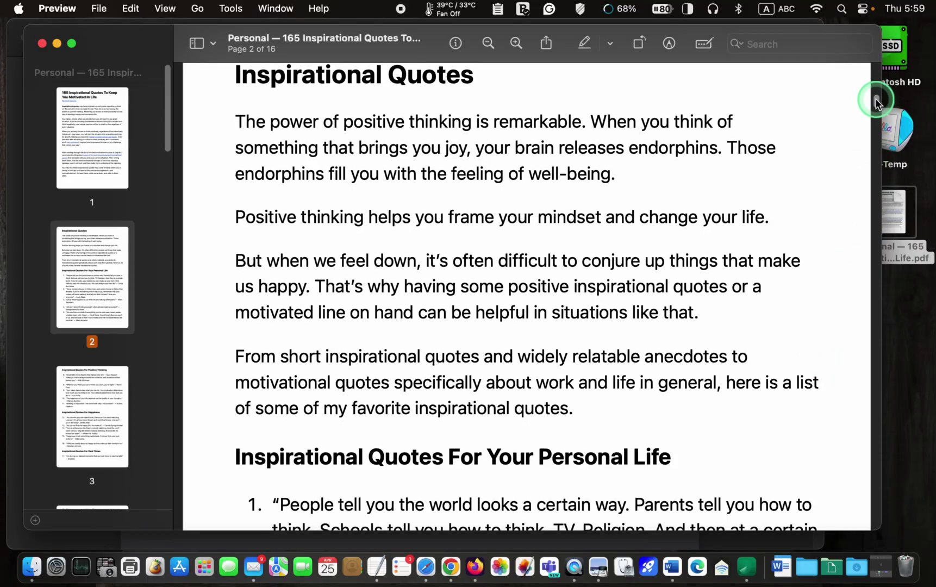
pyautogui.moveTo(875, 99)
pyautogui.mouseDown()
pyautogui.moveTo(874, 242)
pyautogui.moveTo(876, 73)
pyautogui.mouseUp()
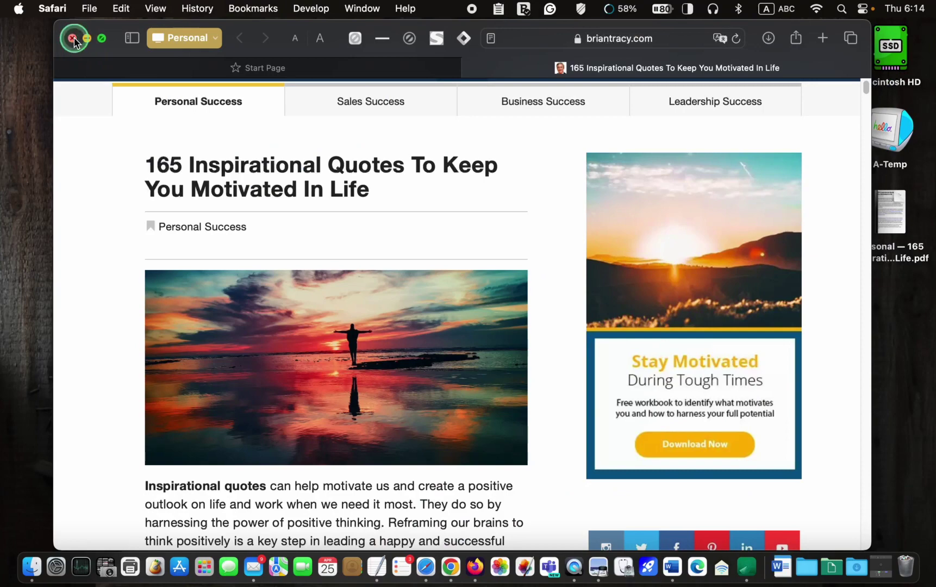
# Close the Preview window to reveal the desktop with the saved PDF
pyautogui.click(76, 45)
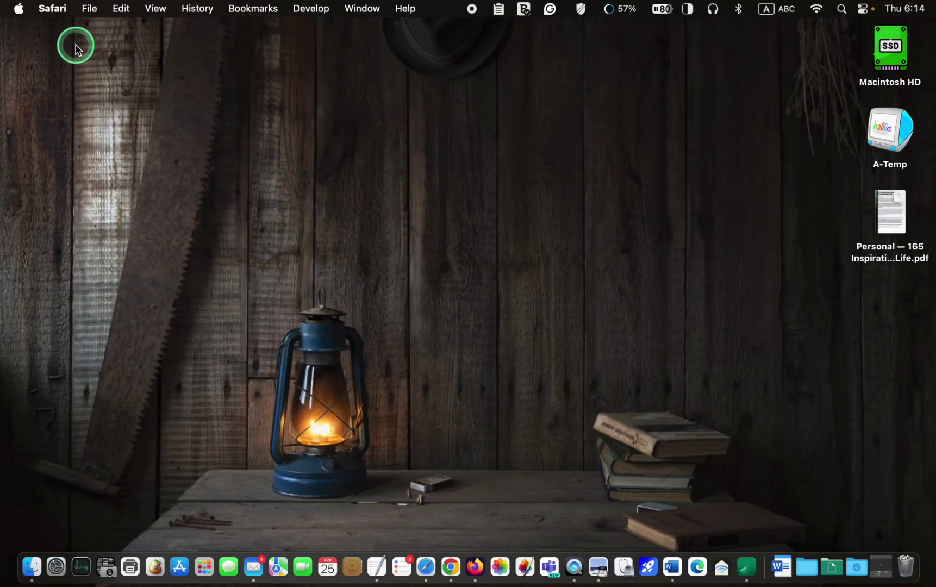
# Launch Firefox, load the pasted quotes article URL and show it in reader view
pyautogui.click(476, 567)
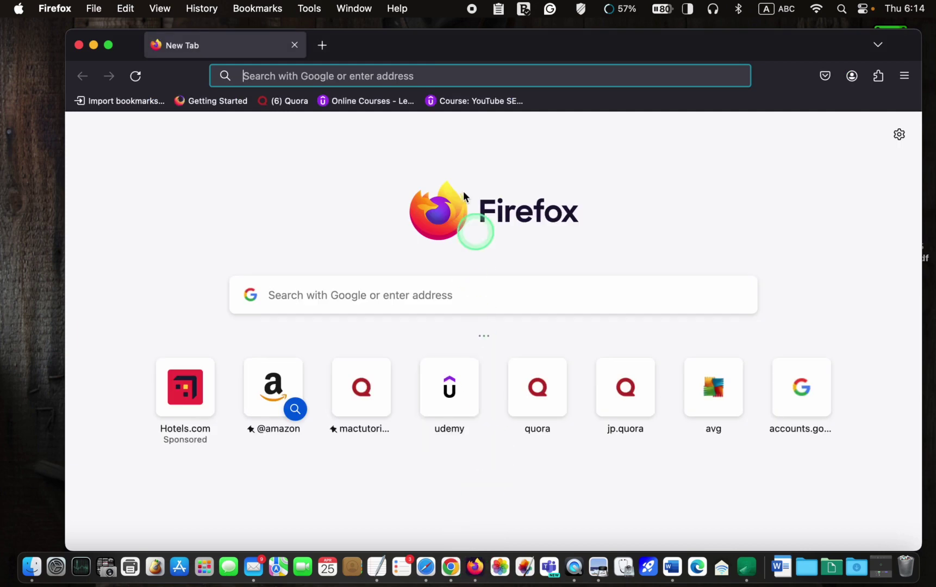
pyautogui.click(399, 76)
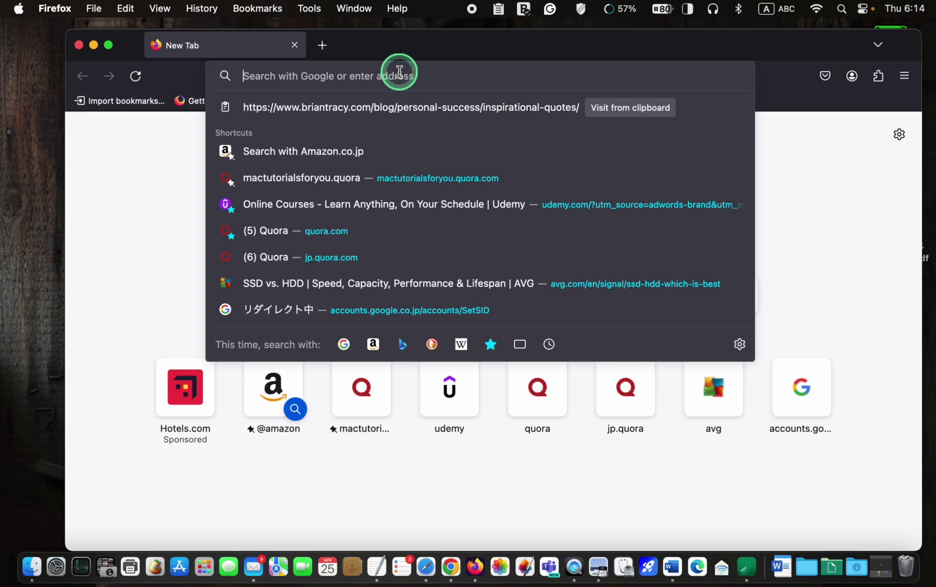
pyautogui.write('https://www.briantracy.com/blog/personal-success/inspirational-quotes/')
pyautogui.press('Return')
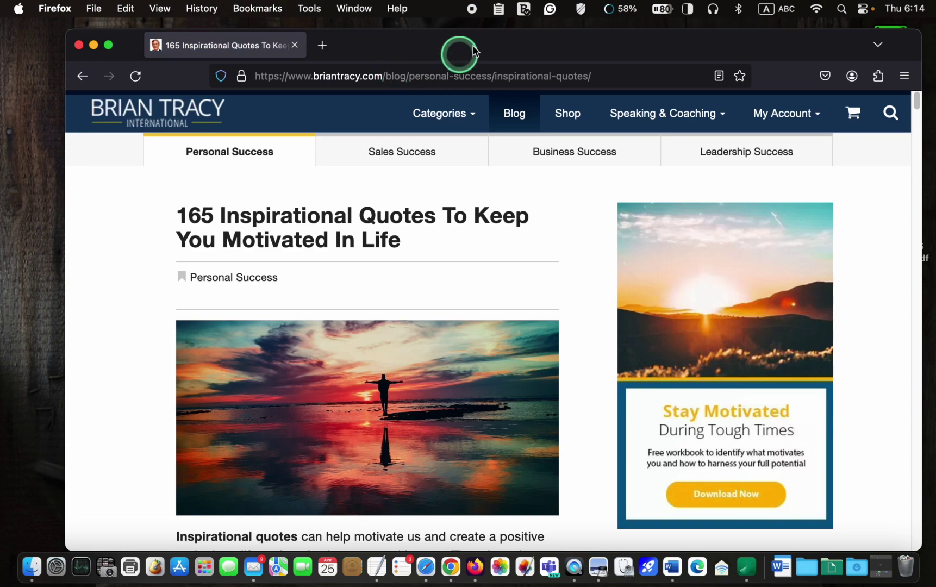
pyautogui.click(723, 78)
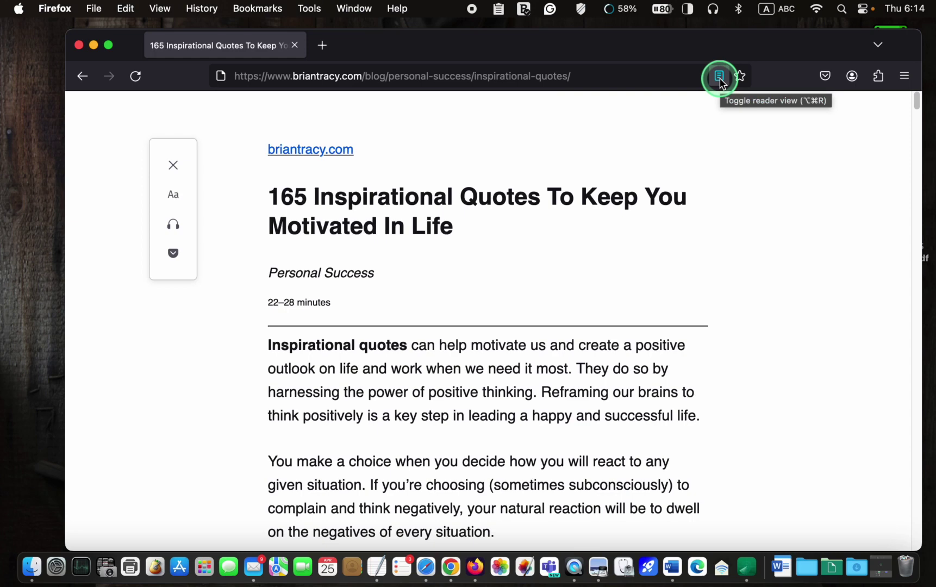
# Print the reader-view article to a PDF saved on the Desktop, then move Firefox aside
pyautogui.press('super+p')
pyautogui.moveTo(468, 229)
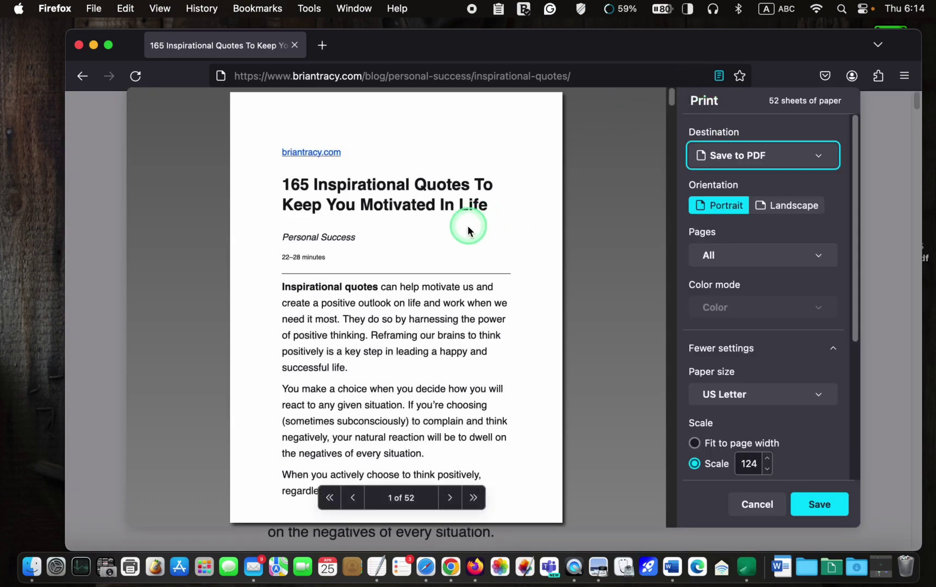
pyautogui.scroll(-5, 471, 234)
pyautogui.scroll(-5, 471, 234)
pyautogui.scroll(-4, 471, 234)
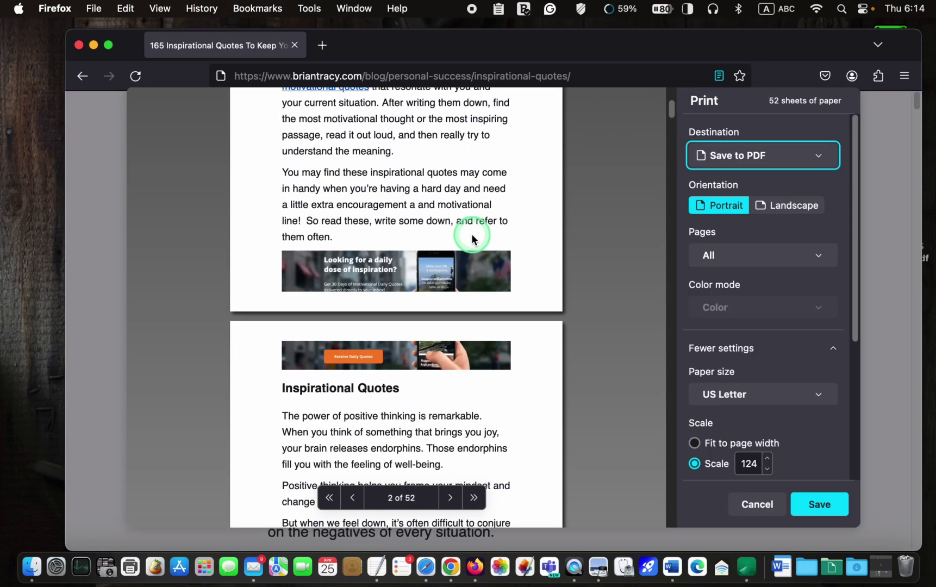
pyautogui.scroll(-4, 471, 233)
pyautogui.scroll(-5, 471, 234)
pyautogui.scroll(-4, 471, 235)
pyautogui.scroll(-5, 471, 234)
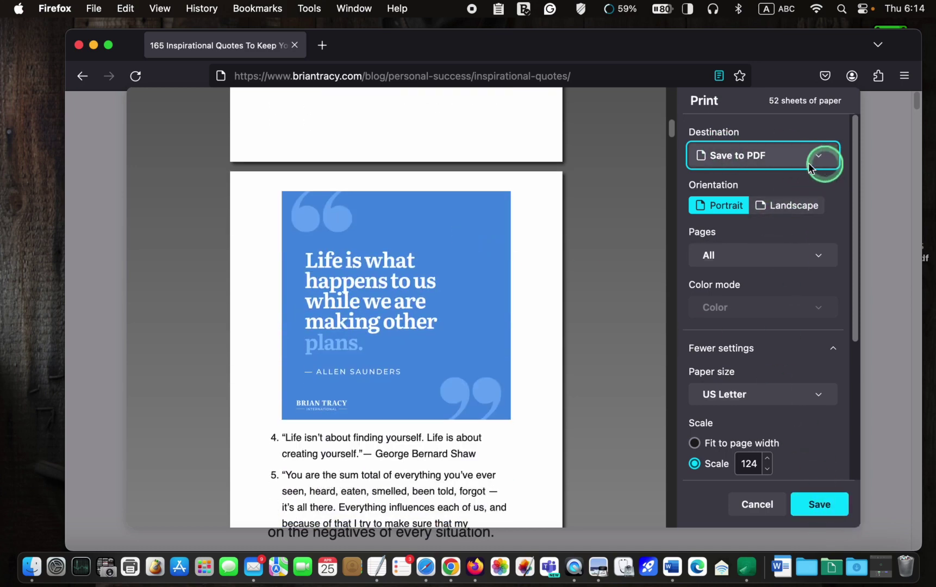
pyautogui.click(825, 506)
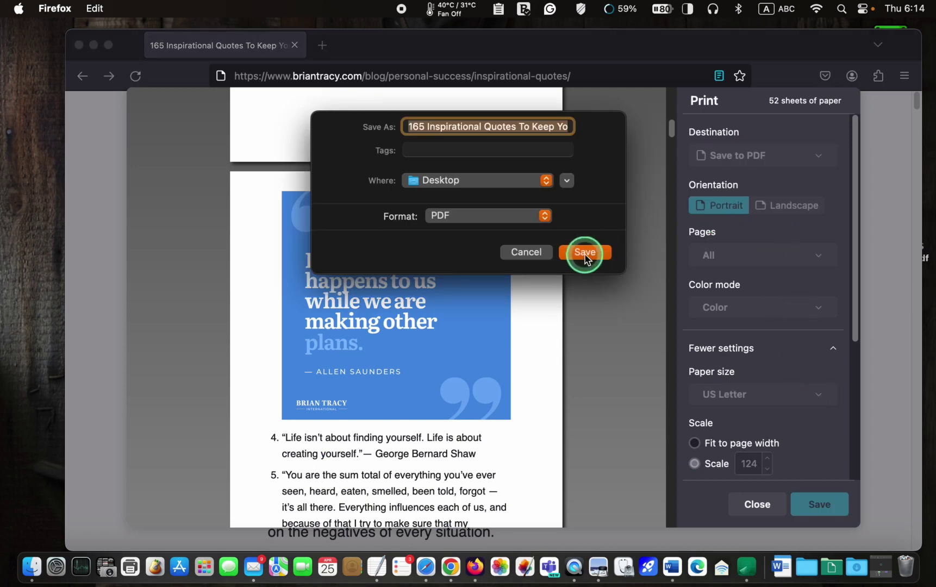
pyautogui.click(585, 253)
pyautogui.moveTo(709, 66); pyautogui.dragTo(570, 66)
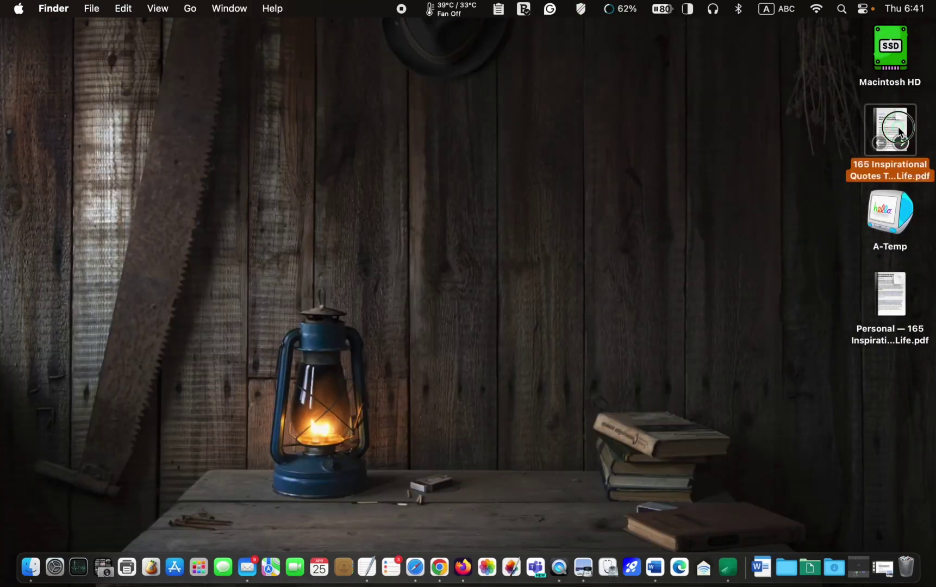
# Open the newly saved quotes PDF from the desktop in Preview
pyautogui.doubleClick(890, 132)
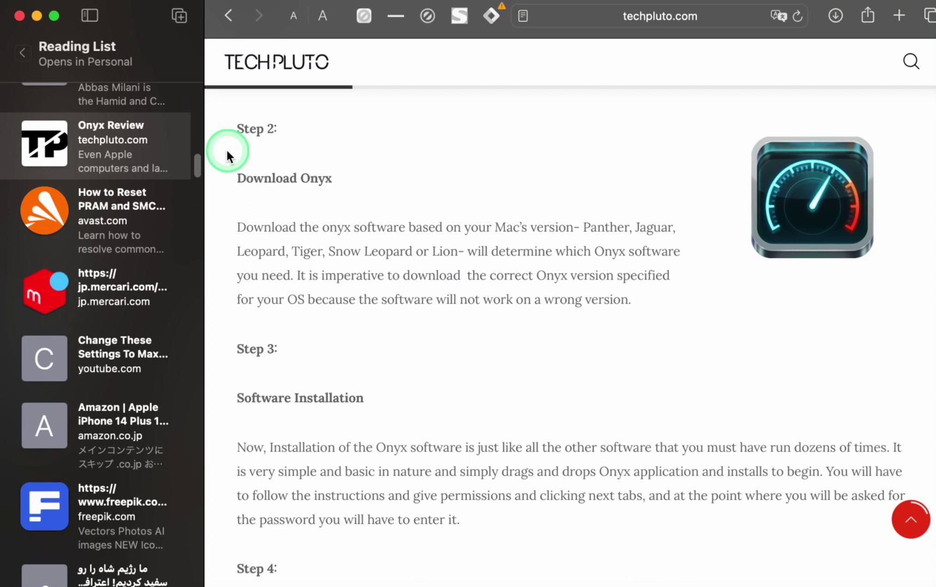
# Request Clear All Items from the Onyx Review item's context menu, raising the confirmation prompt
pyautogui.rightClick(180, 143)
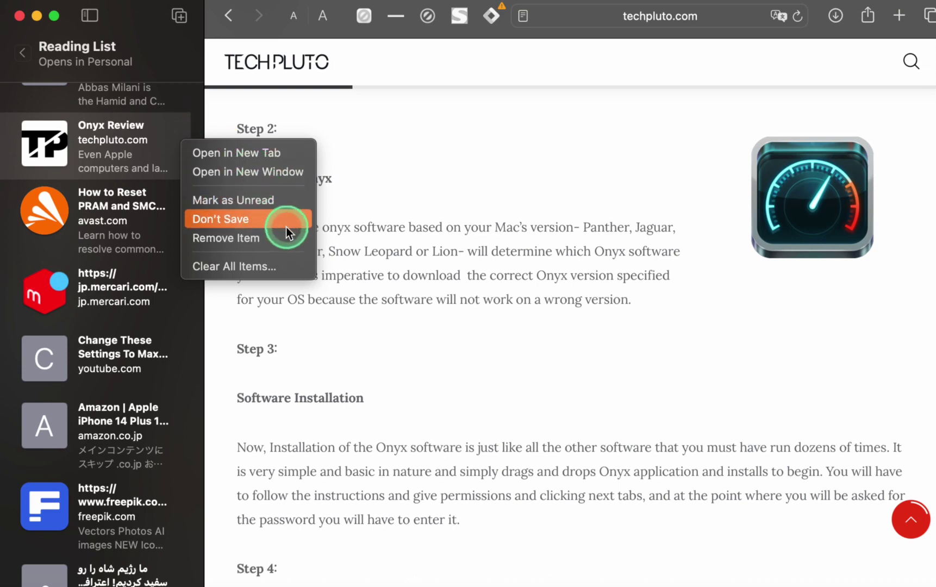
pyautogui.click(287, 263)
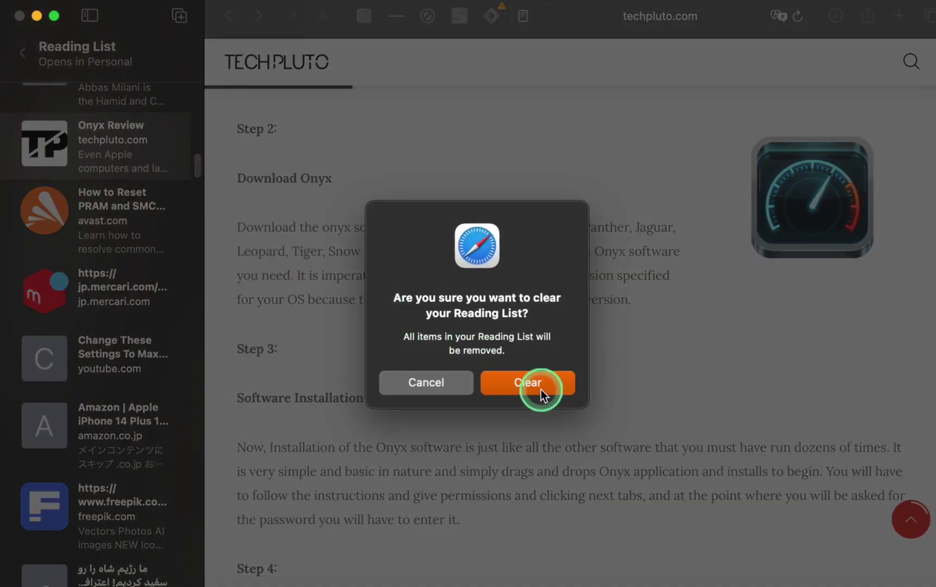